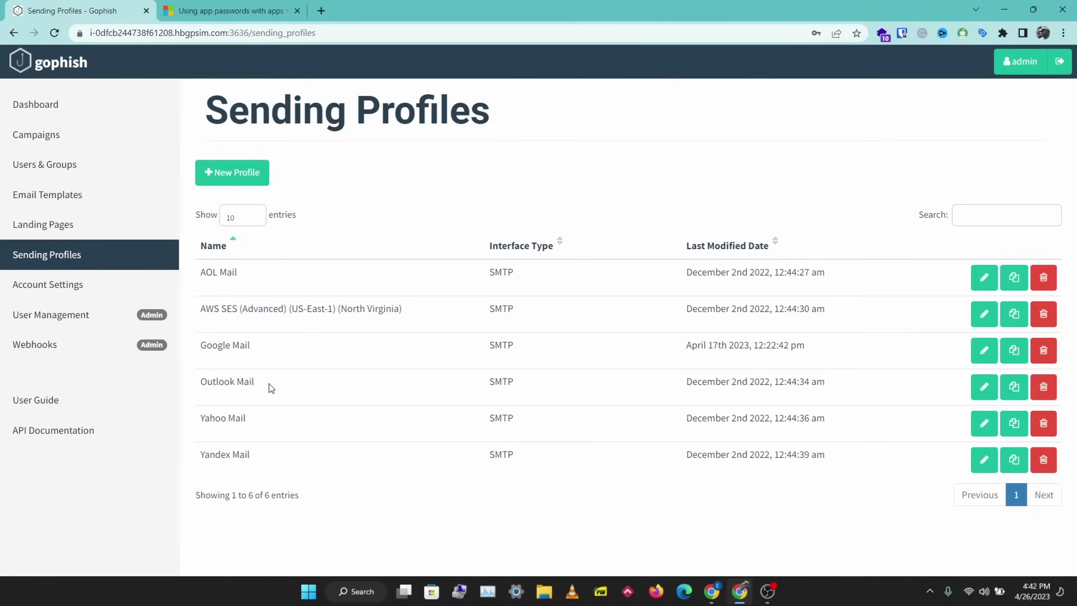
# - Highlight the Outlook Mail profile name on the Sending Profiles page
pyautogui.moveTo(268, 387); pyautogui.dragTo(198, 389)
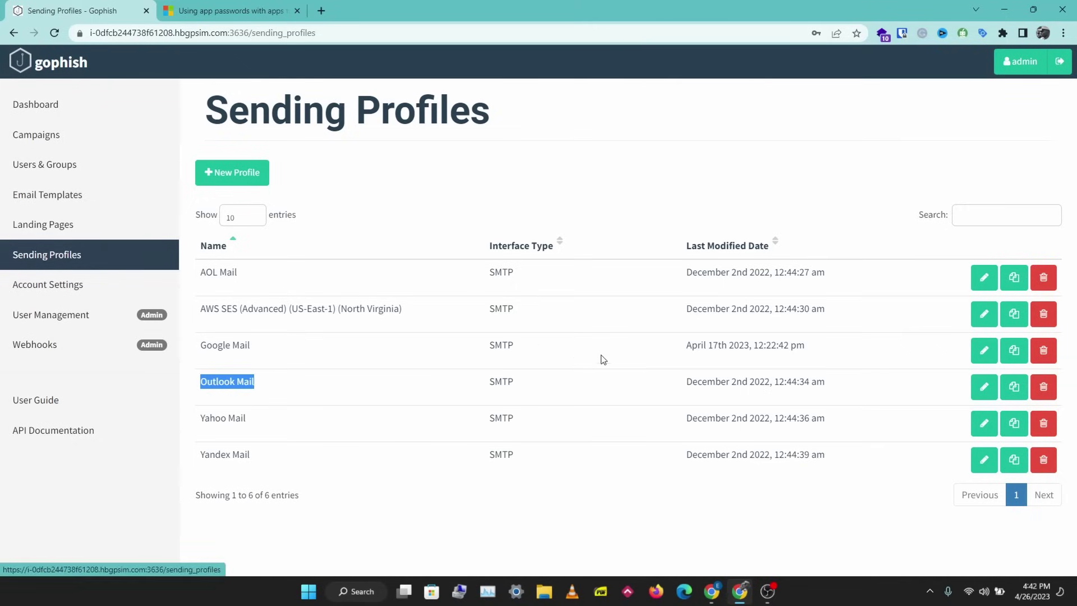
# - Open the Outlook Mail profile and clear its example SMTP From address
pyautogui.click(984, 386)
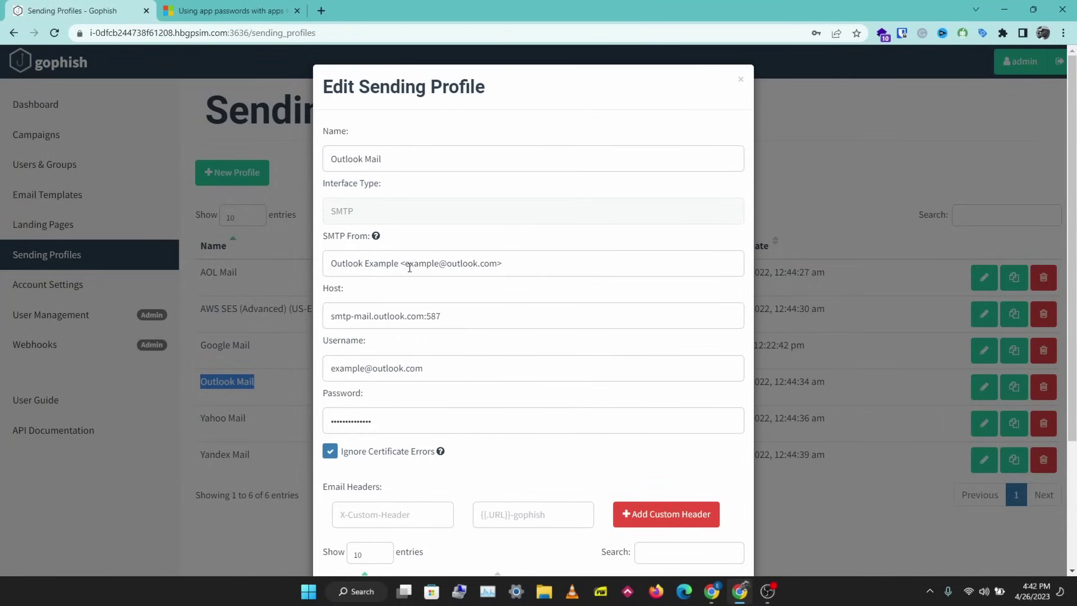
pyautogui.moveTo(408, 263); pyautogui.dragTo(348, 263)
pyautogui.click(380, 264)
pyautogui.moveTo(522, 264); pyautogui.dragTo(326, 268)
pyautogui.press('BackSpace')
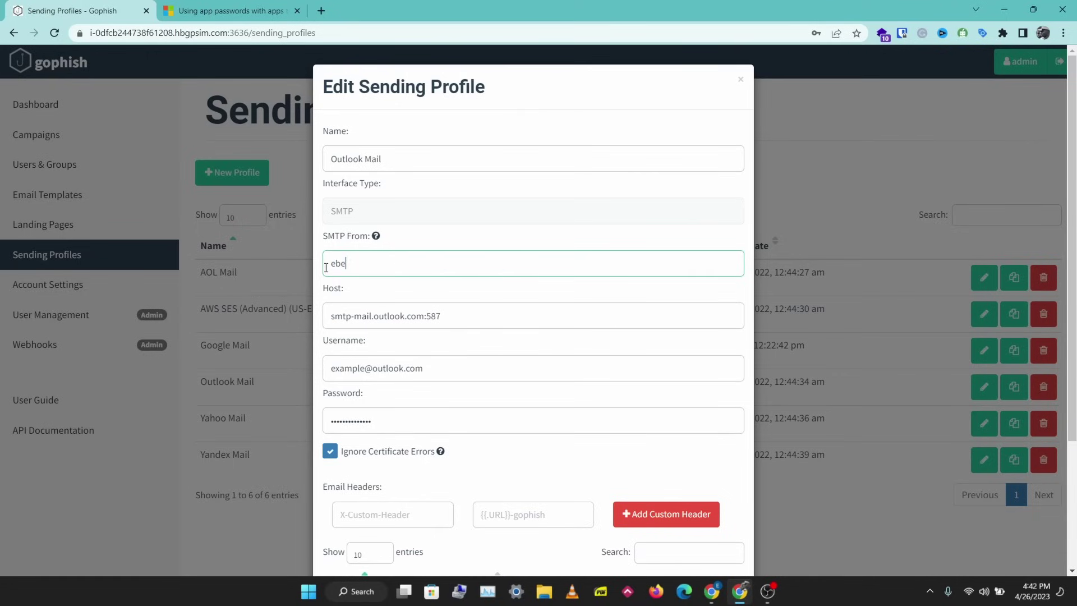
# - Fill in the Hotmail address as sender and replace the example username
pyautogui.press('Tab')
pyautogui.click(446, 296)
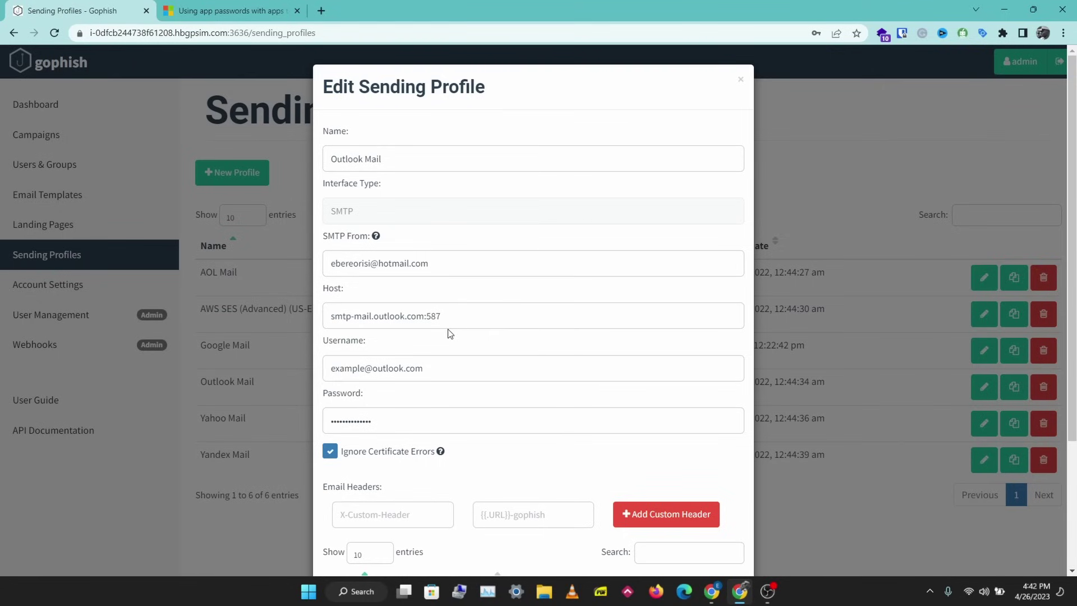
pyautogui.moveTo(445, 370); pyautogui.dragTo(325, 361)
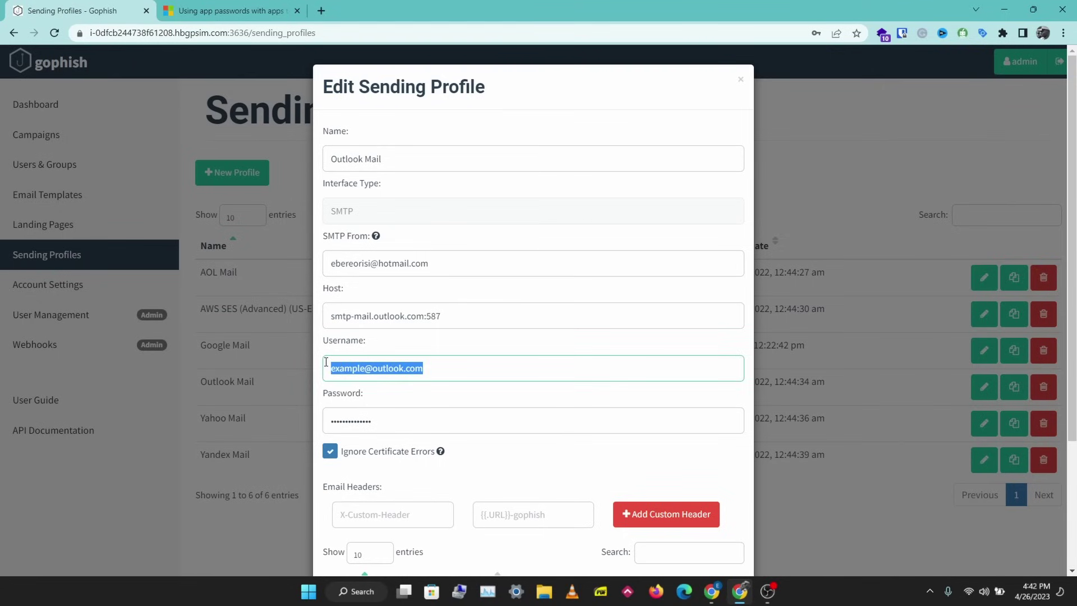
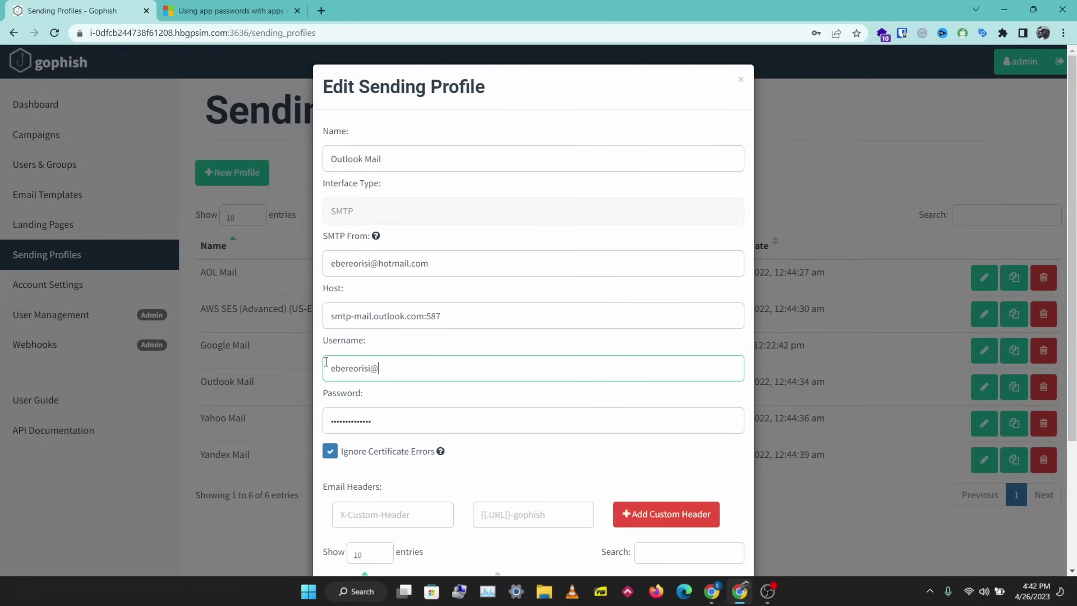
pyautogui.press('Tab')
# - Select the old profile password, then bring up the Microsoft account Security page
pyautogui.doubleClick(358, 421)
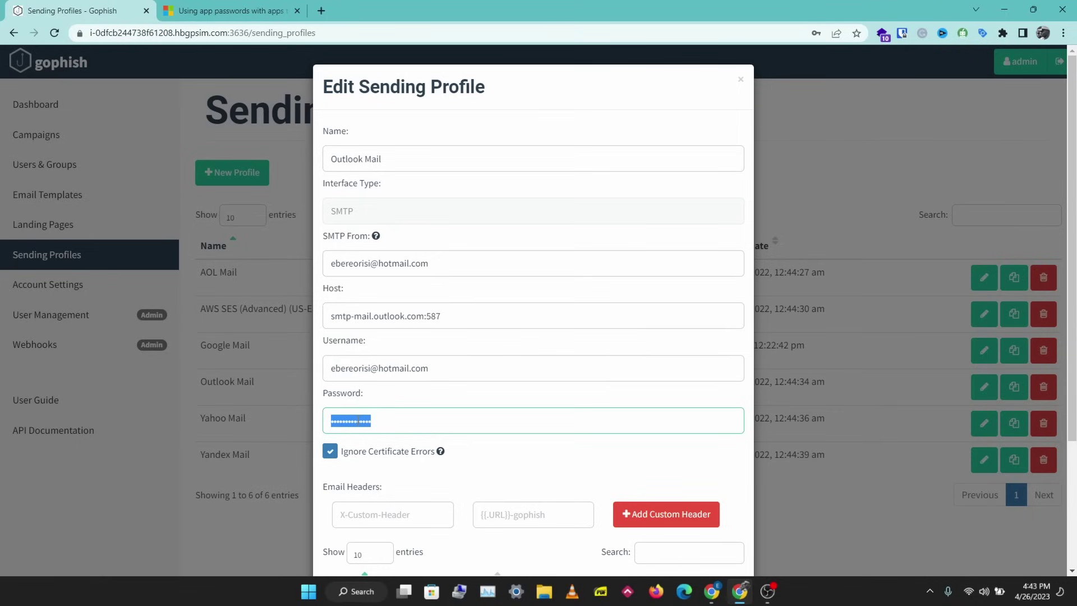
pyautogui.click(712, 592)
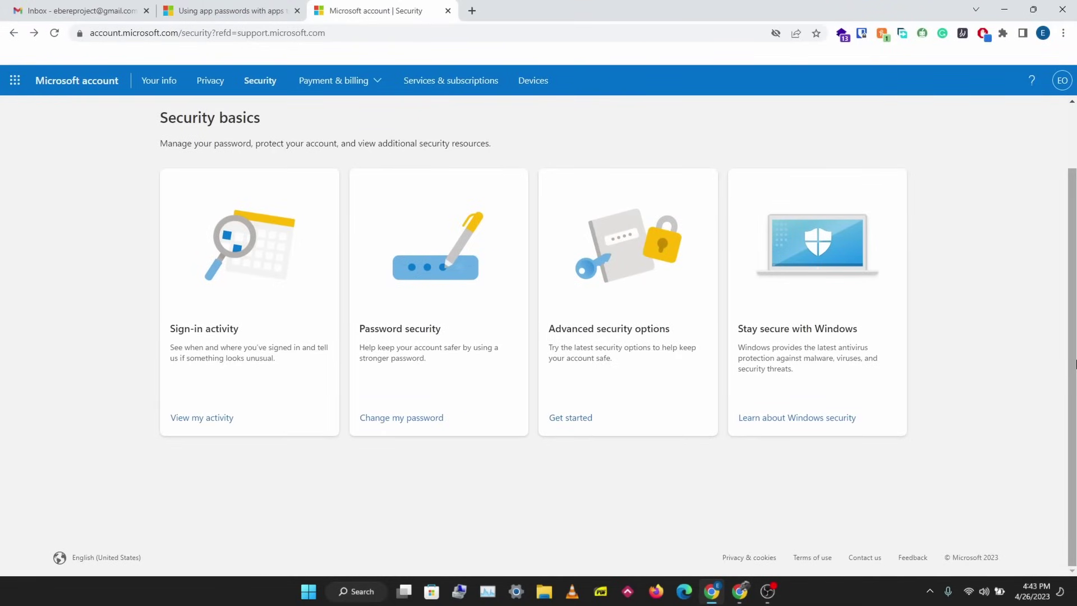
# - Generate a new Microsoft app password under advanced security options and copy it
pyautogui.click(614, 328)
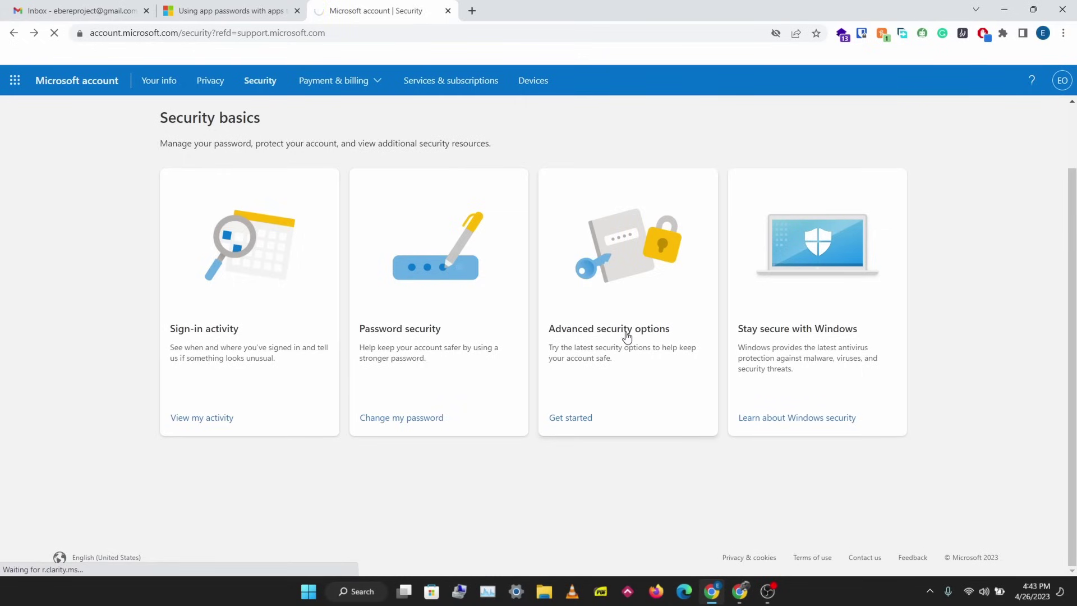
pyautogui.scroll(-6, 570, 270)
pyautogui.scroll(-3, 547, 237)
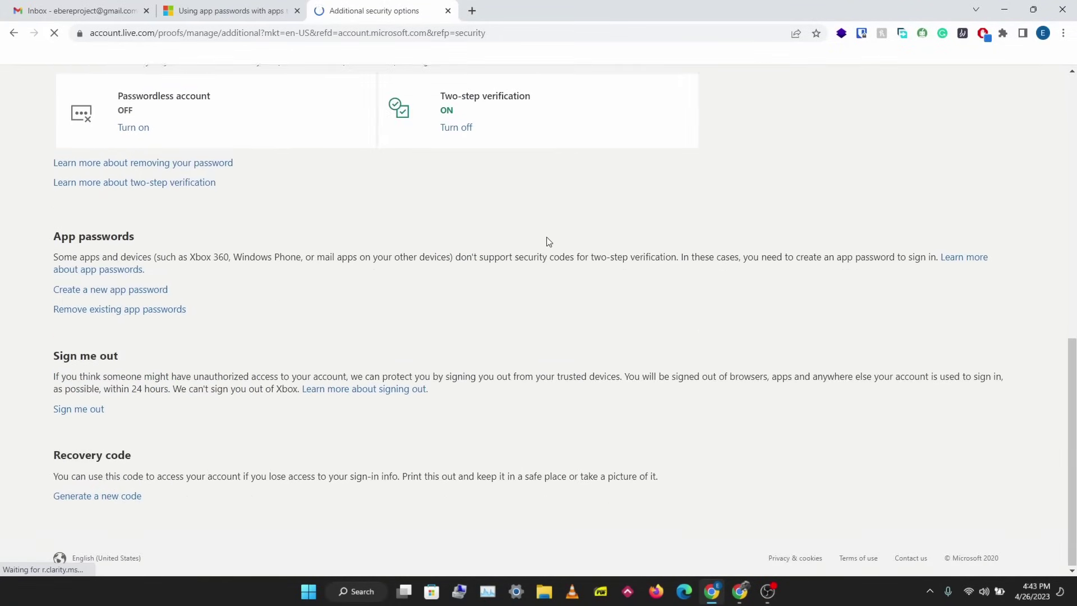
pyautogui.click(112, 291)
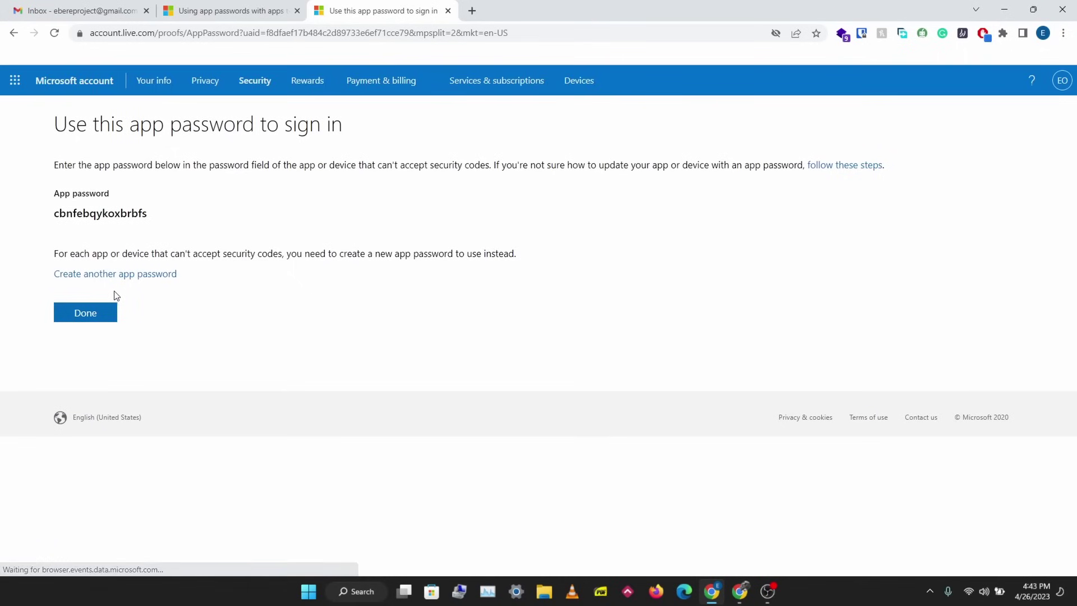
pyautogui.doubleClick(112, 212)
pyautogui.rightClick(108, 217)
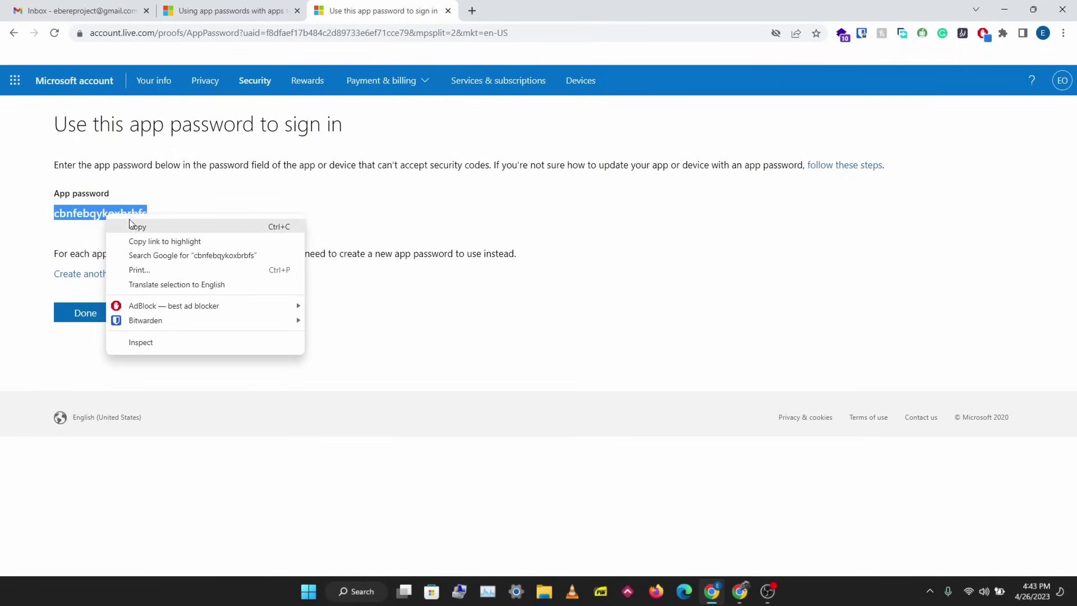
pyautogui.click(137, 227)
pyautogui.click(85, 312)
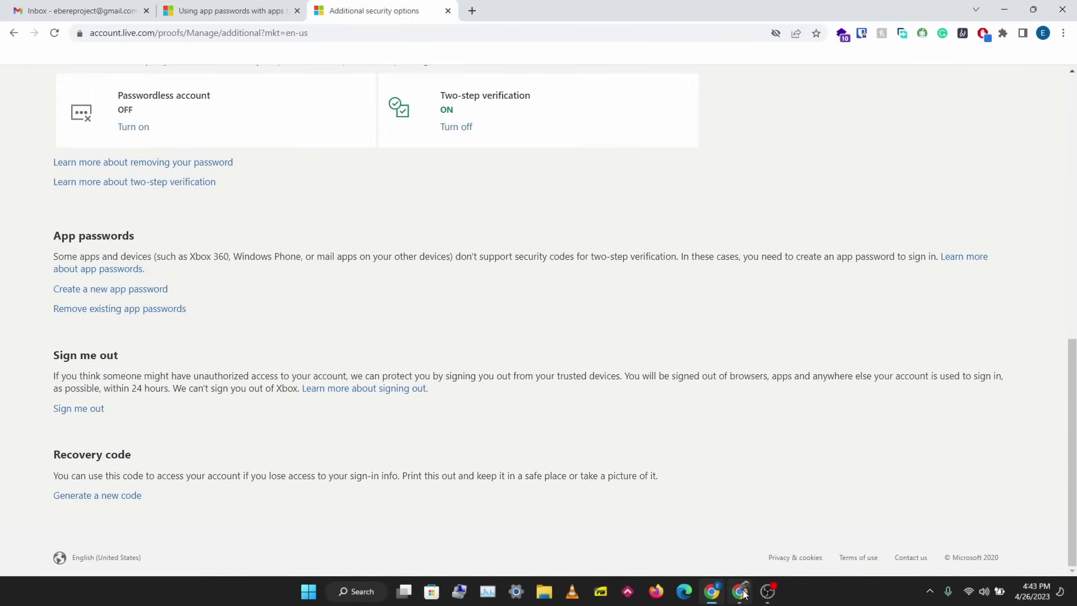
# - Replace the Gophish profile's old password with the copied app password
pyautogui.click(741, 591)
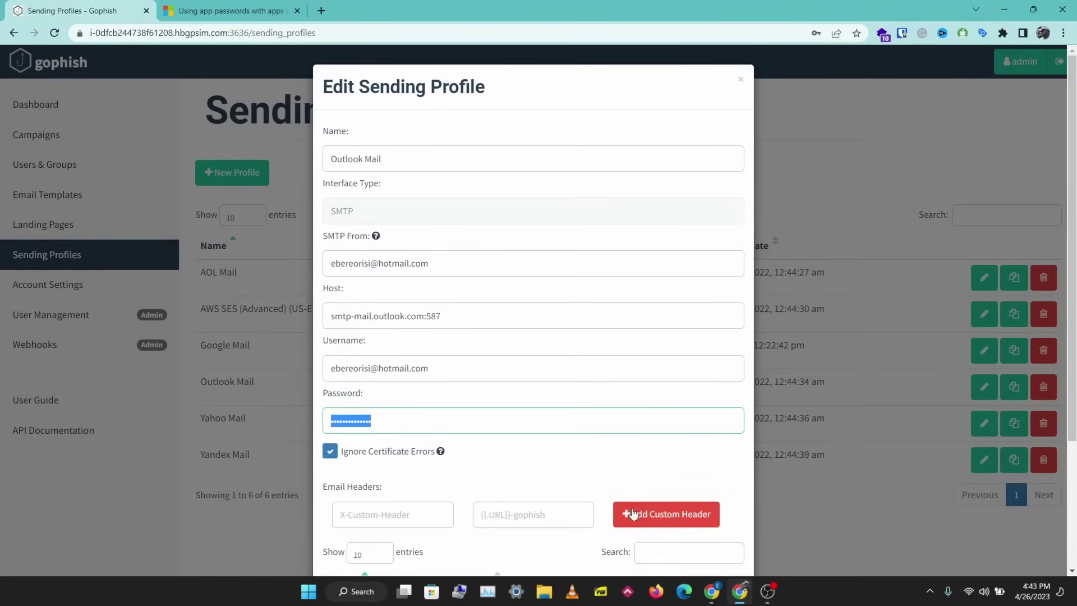
pyautogui.press('BackSpace')
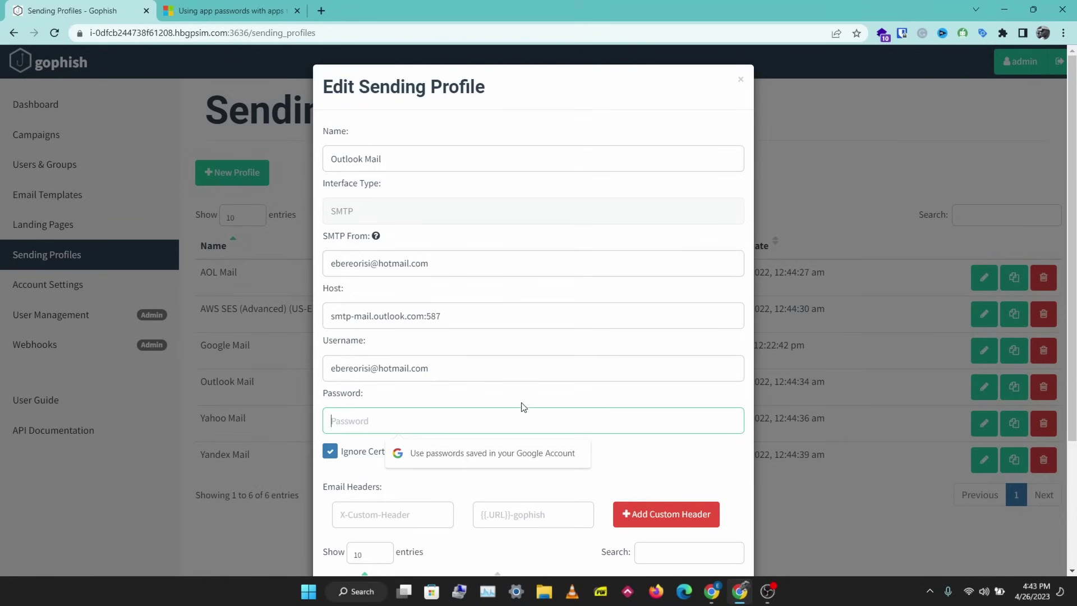
pyautogui.hotkey('ctrl', 'v')
pyautogui.scroll(-3, 523, 399)
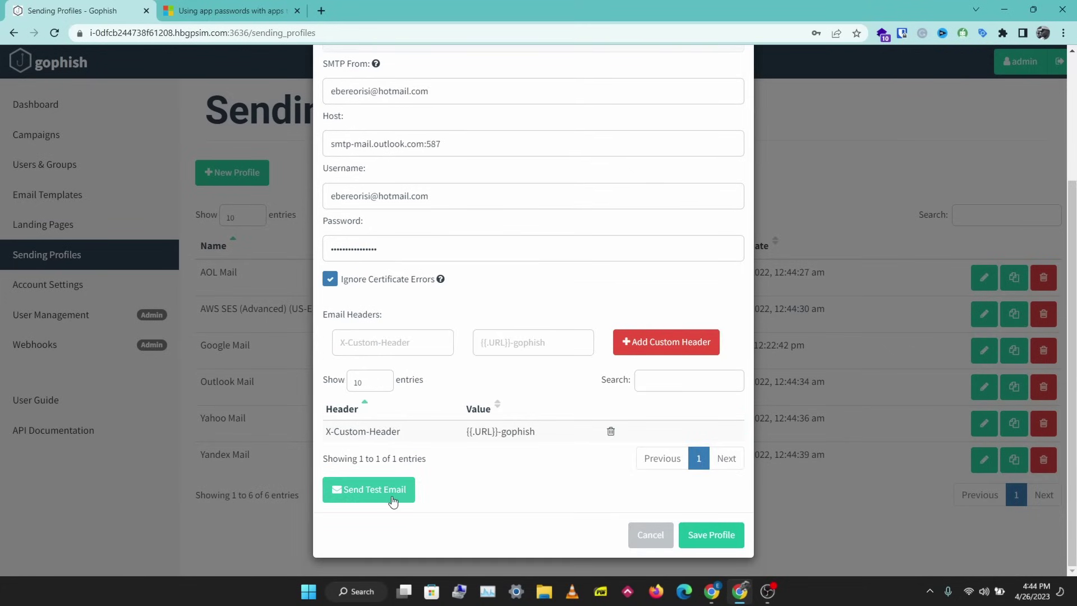
# - Send a Gophish test email to the Gmail address and check Gmail for it
pyautogui.click(374, 488)
pyautogui.click(528, 159)
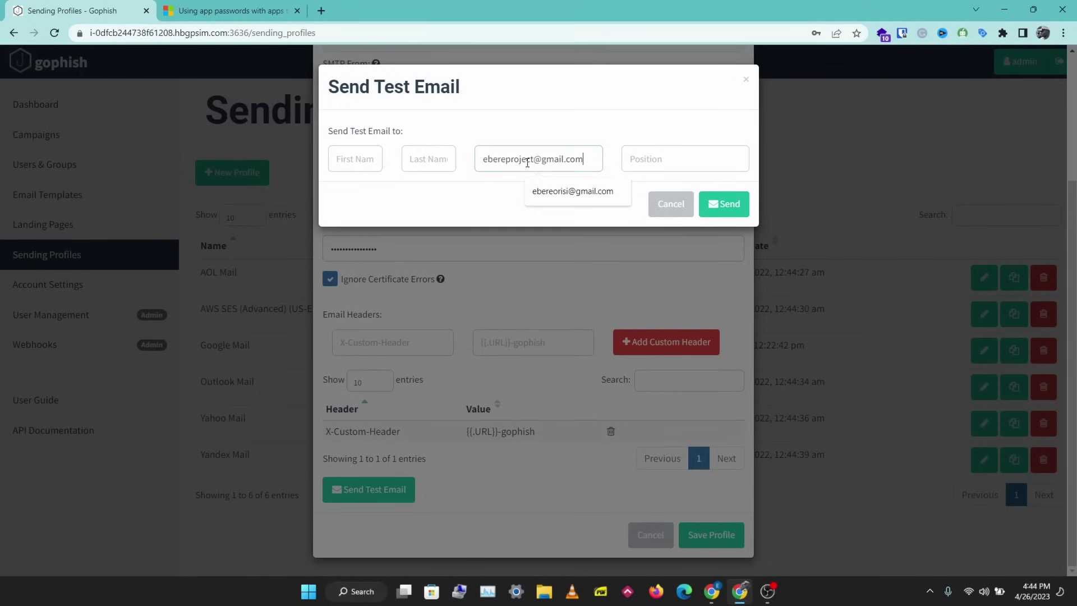
pyautogui.click(722, 204)
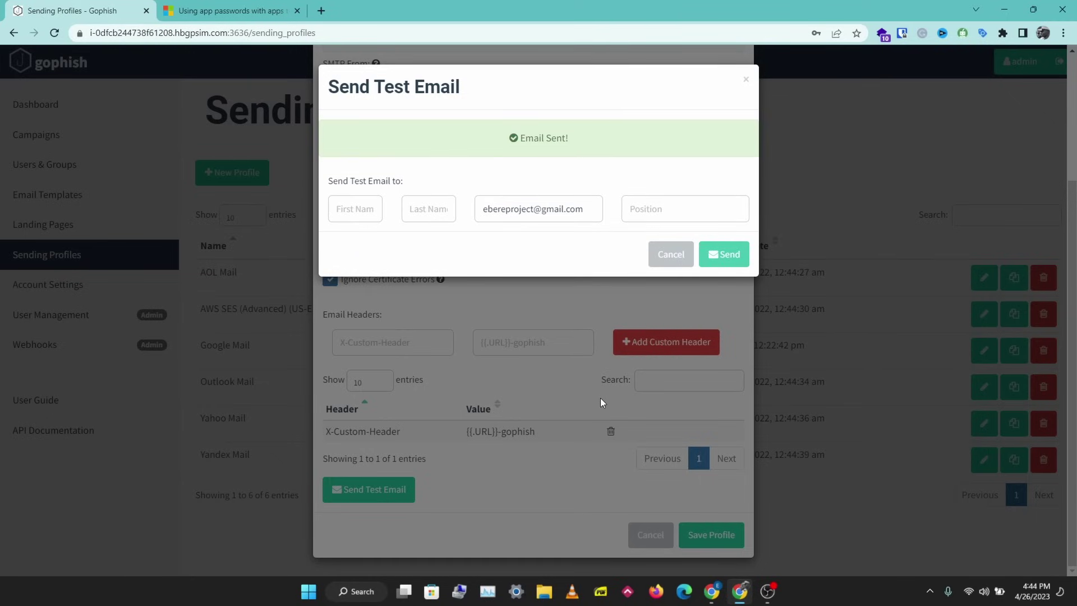
pyautogui.click(715, 593)
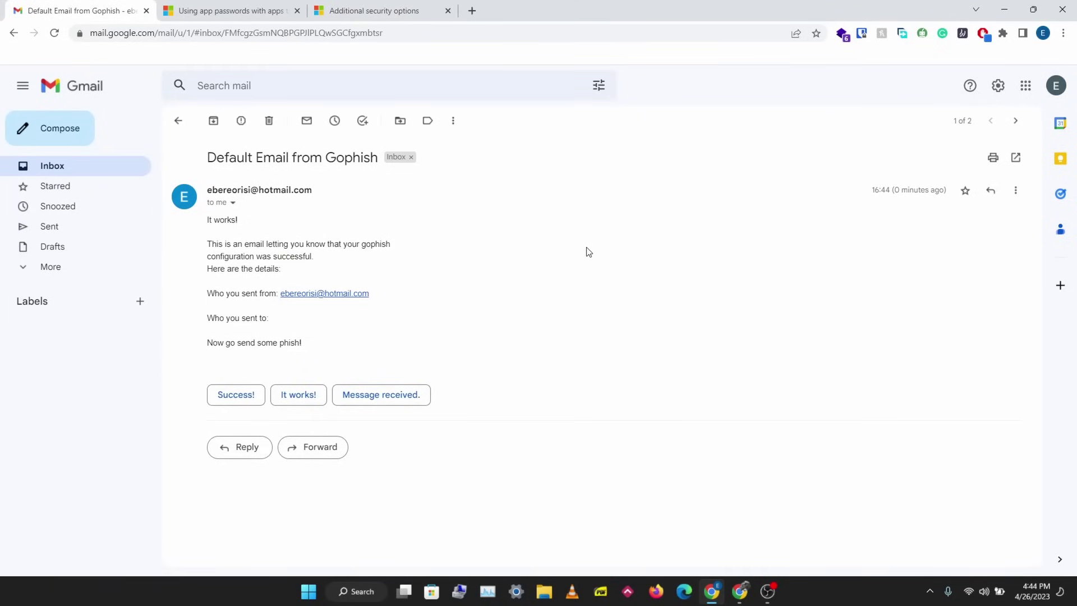
# - Close the test email results and inspect the SMTP From address
pyautogui.click(739, 592)
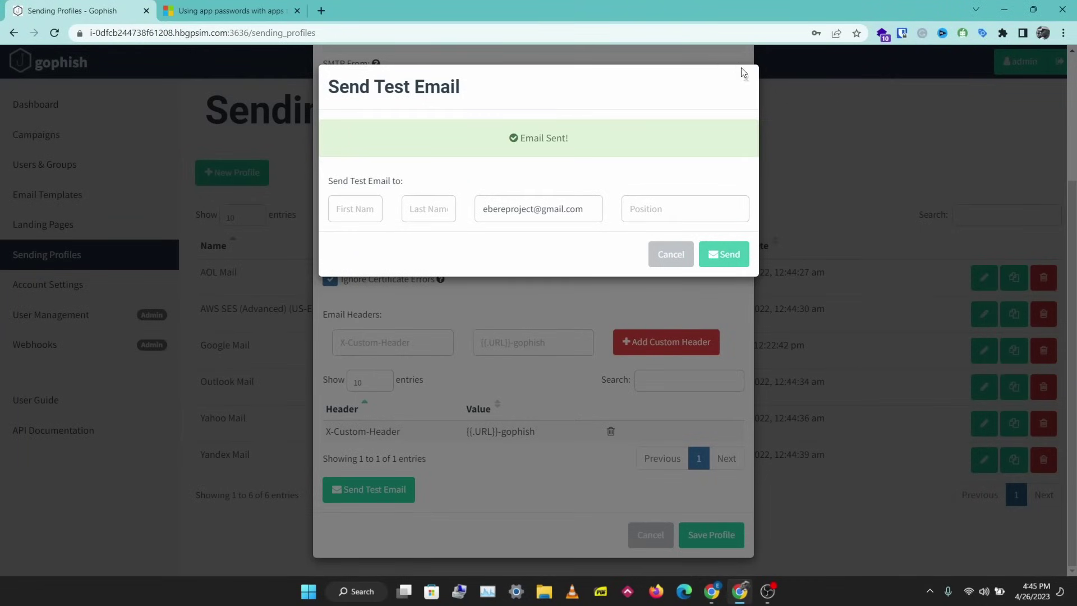
pyautogui.click(745, 83)
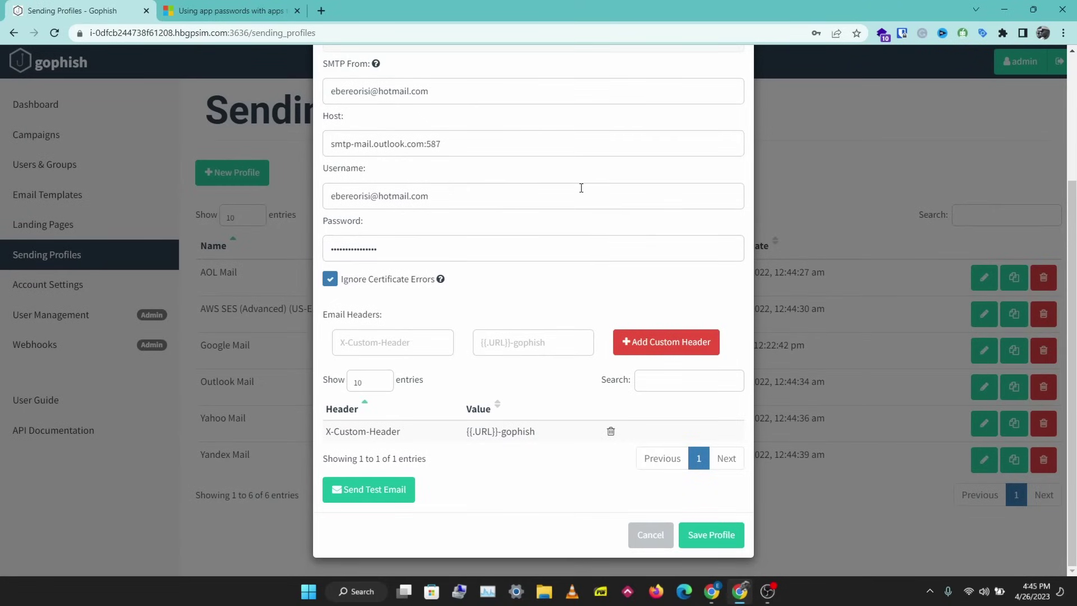
pyautogui.scroll(3, 546, 207)
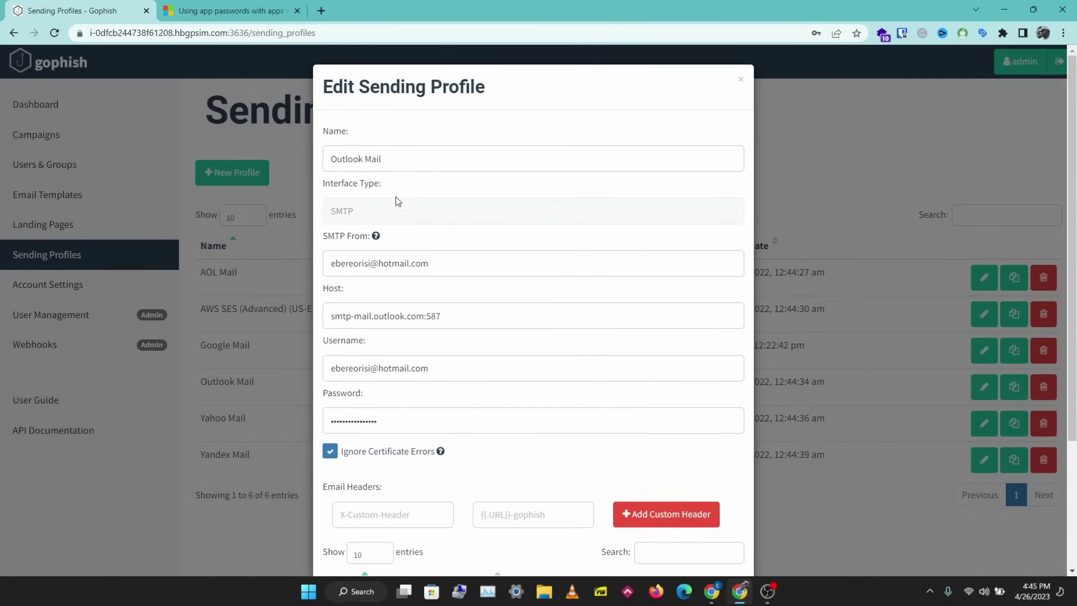
pyautogui.tripleClick(477, 269)
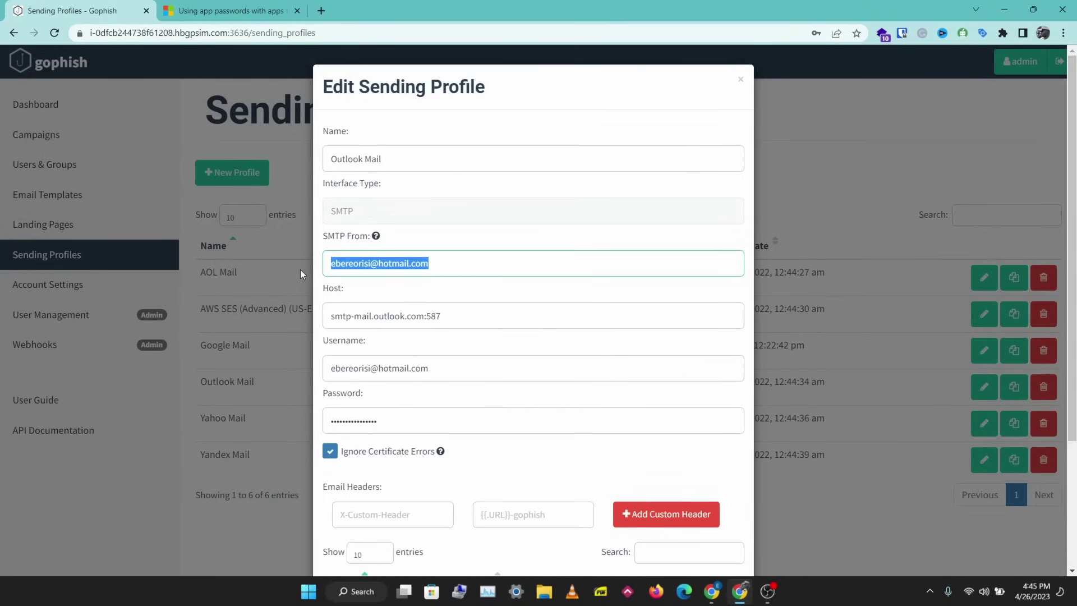
pyautogui.click(506, 270)
pyautogui.scroll(-2, 466, 320)
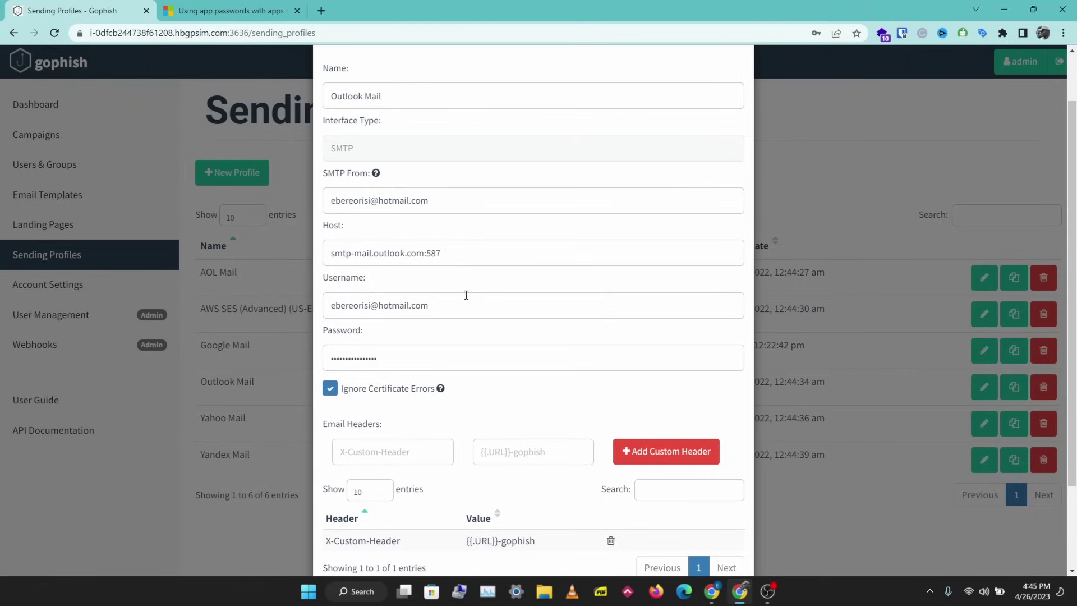
# - Review the Outlook Mail profile's host, username and password fields
pyautogui.tripleClick(477, 256)
pyautogui.click(506, 278)
pyautogui.tripleClick(450, 256)
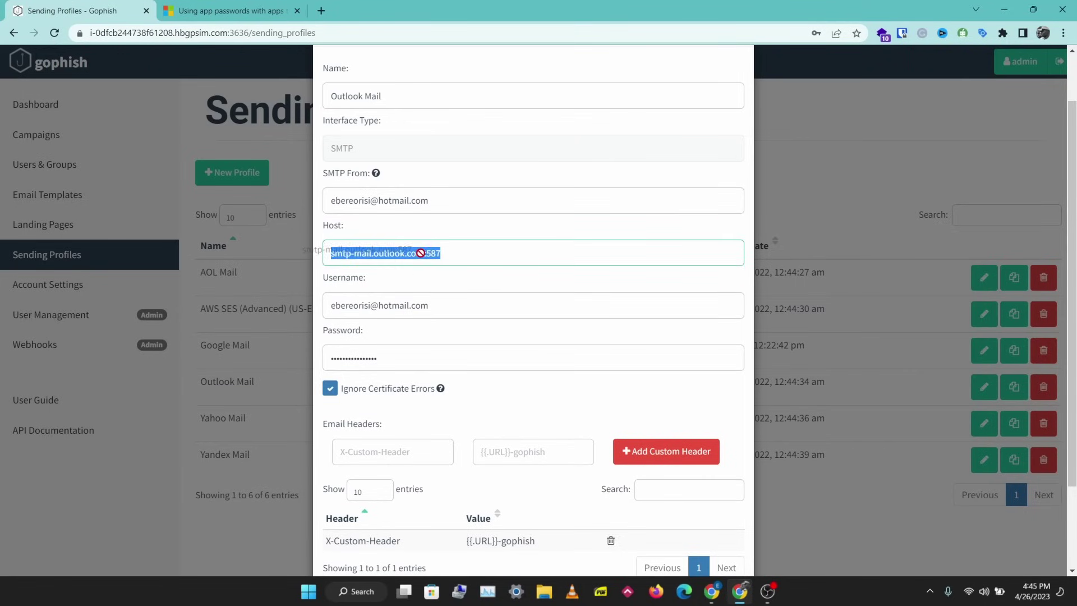
pyautogui.click(456, 312)
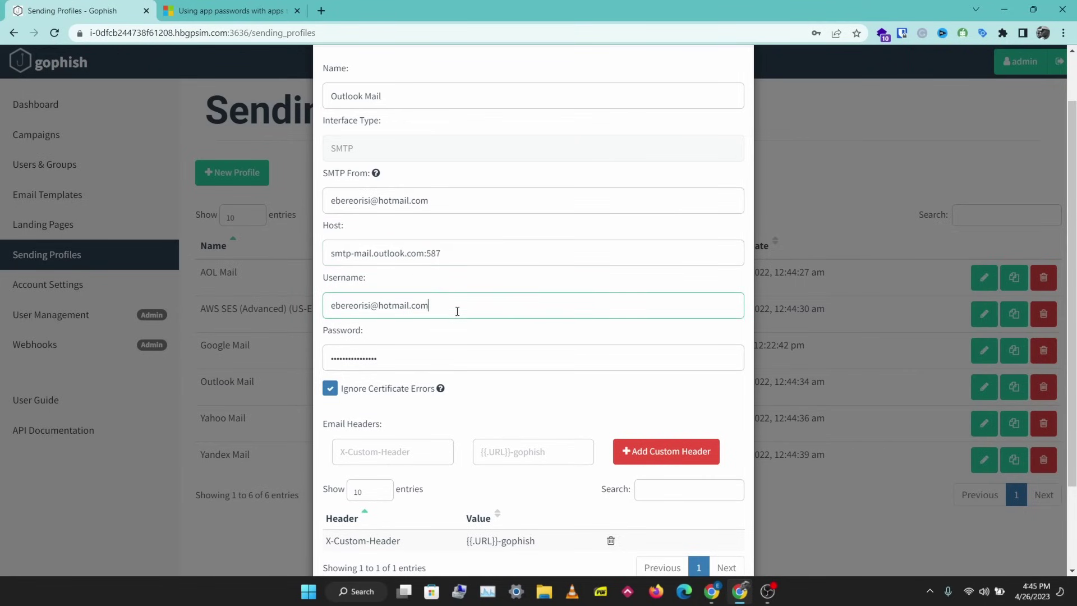
pyautogui.click(451, 362)
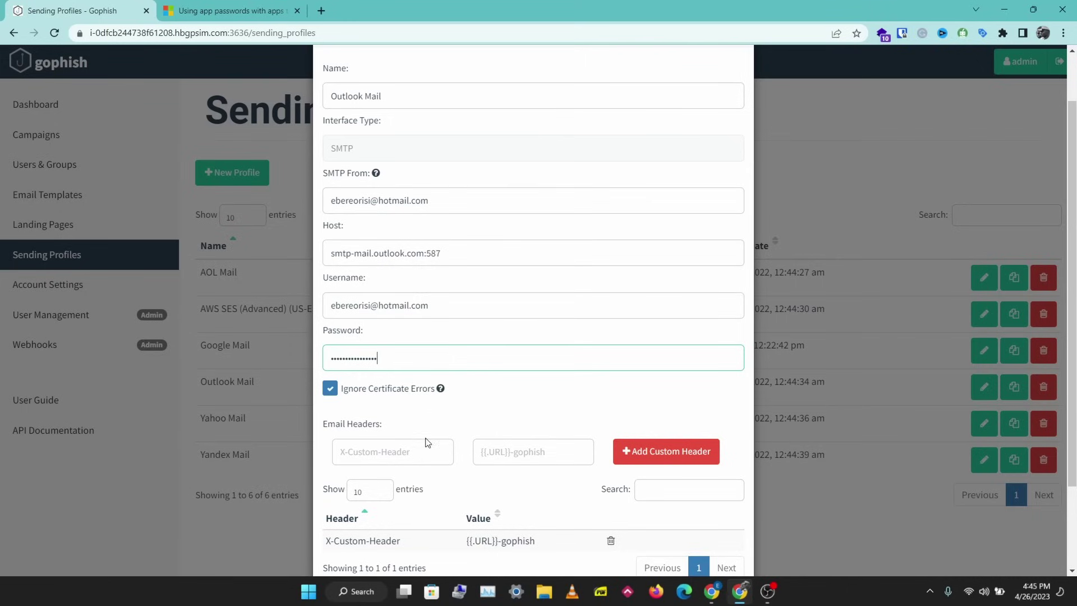
pyautogui.scroll(-2, 472, 408)
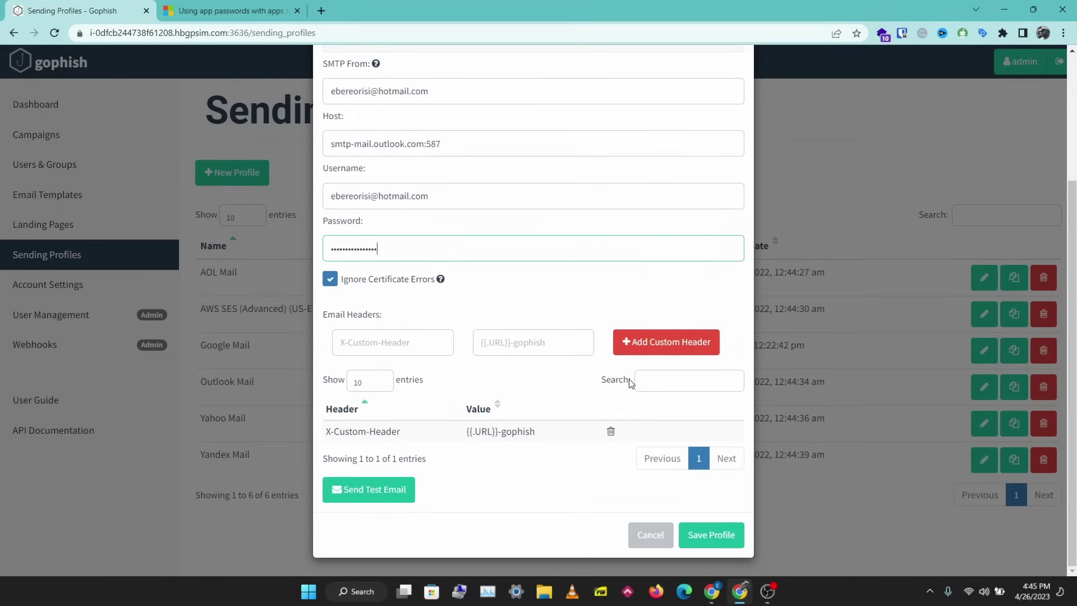